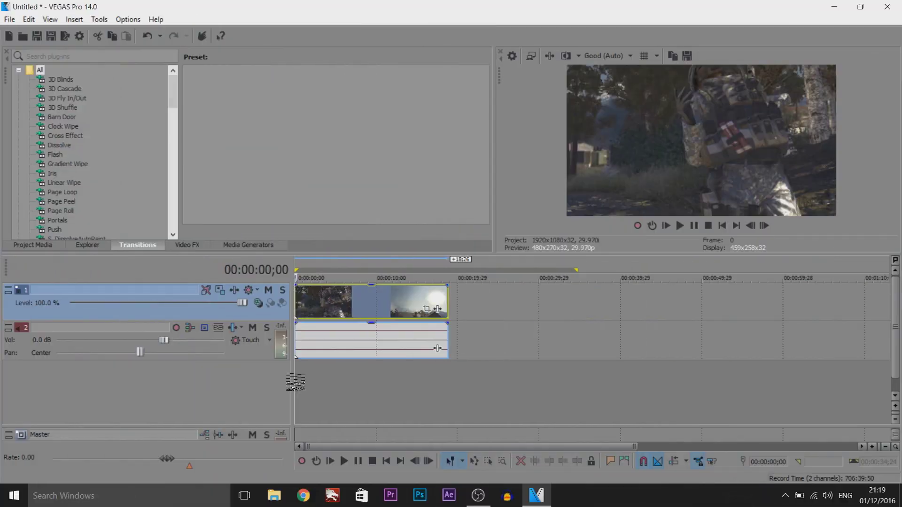
- Find the scene change in the clip and place a marker on it at 00:00:05;03
drag(296, 382, 344, 383)
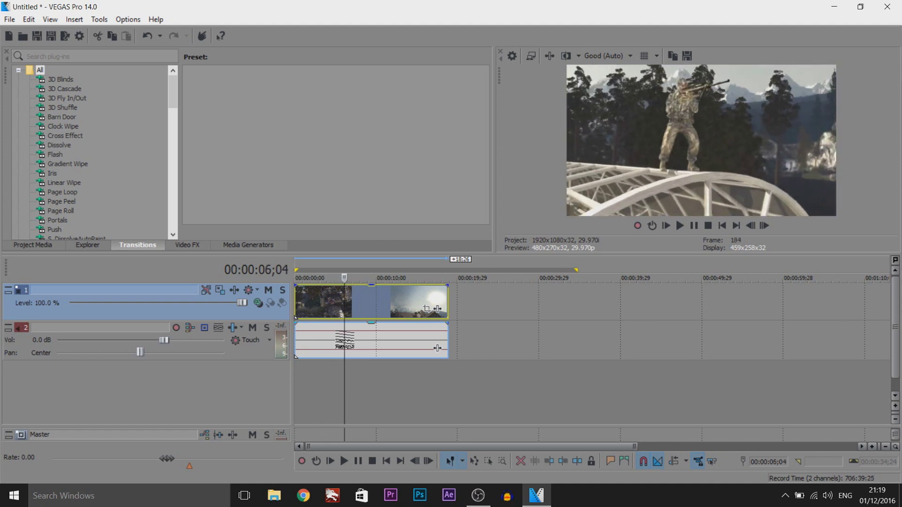
drag(344, 339, 314, 342)
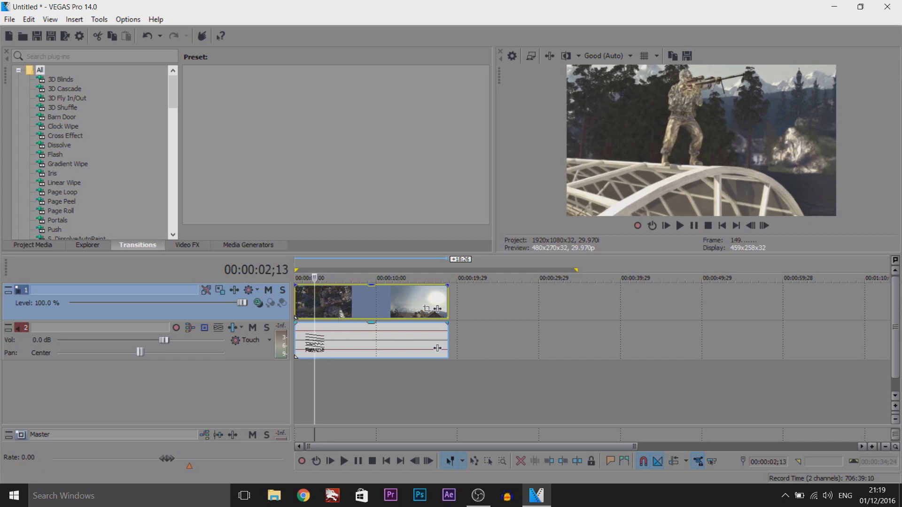
click(342, 346)
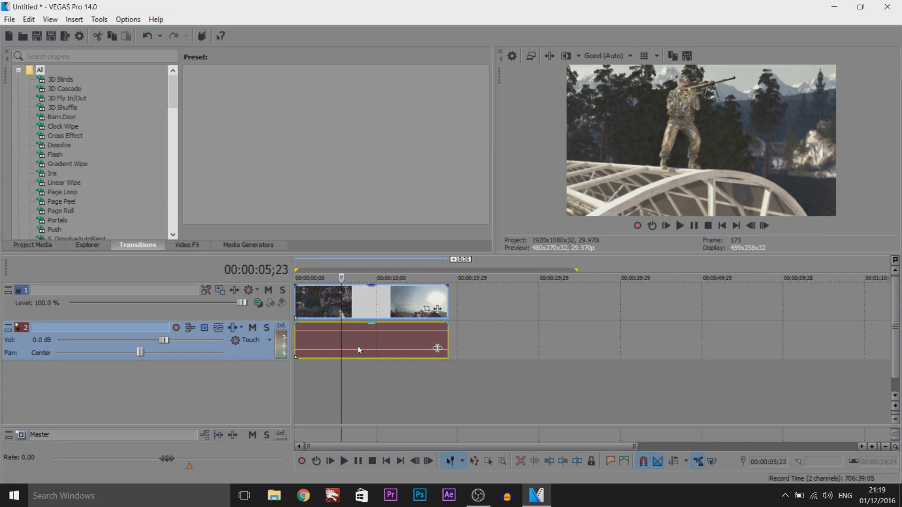
scroll(357, 349, up, 2)
click(374, 343)
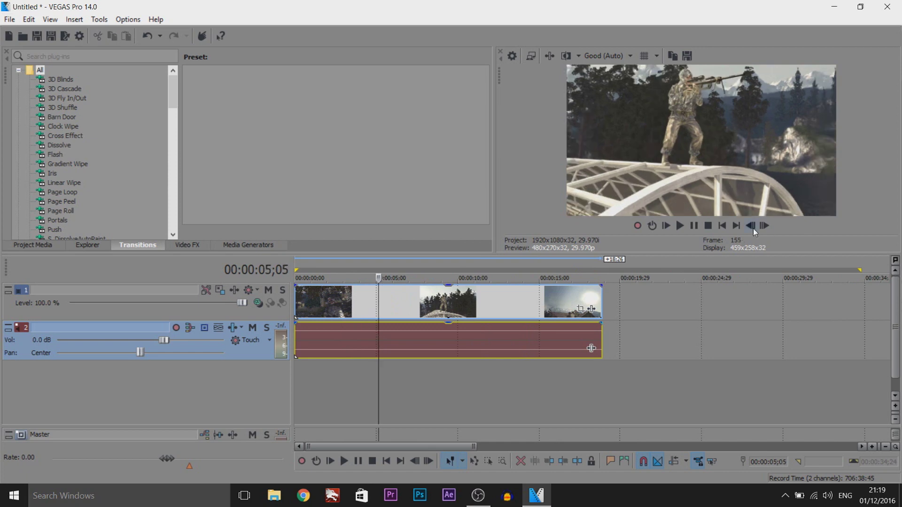
click(750, 226)
click(750, 227)
click(762, 227)
click(750, 226)
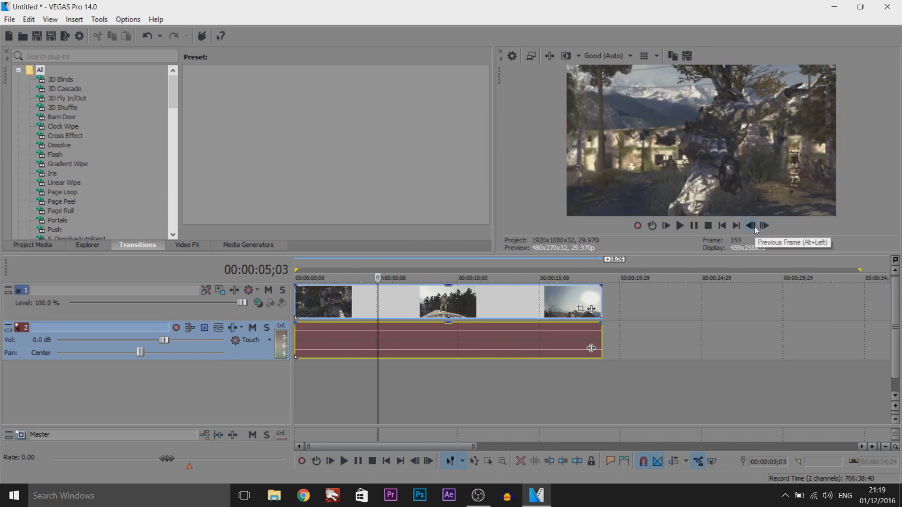
key(m)
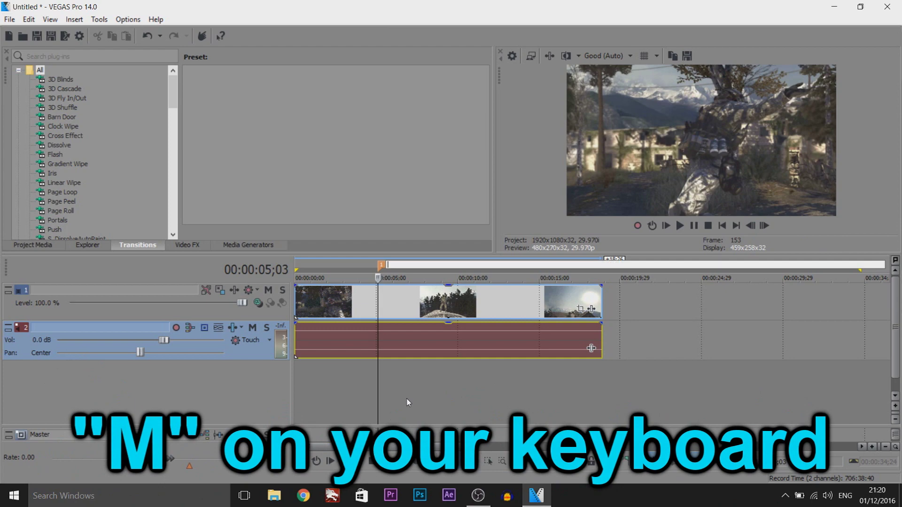
- Duplicate the video track
click(378, 295)
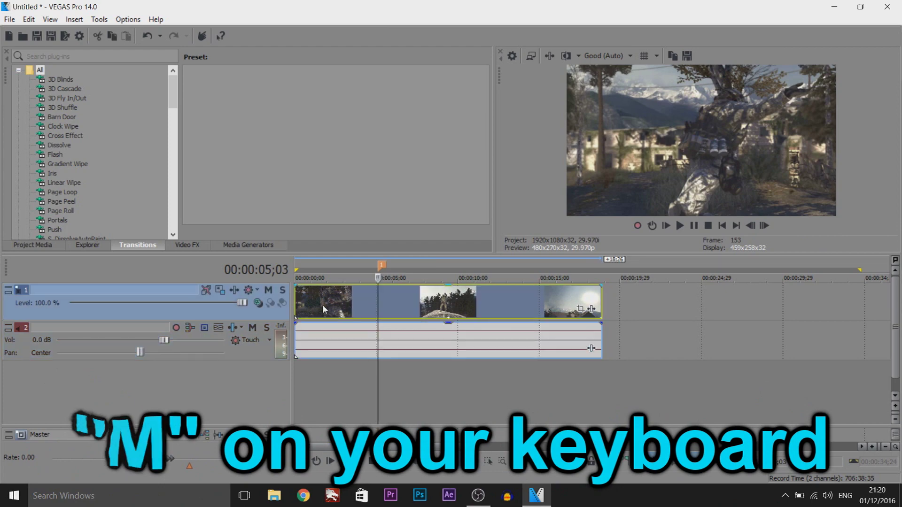
right_click(264, 311)
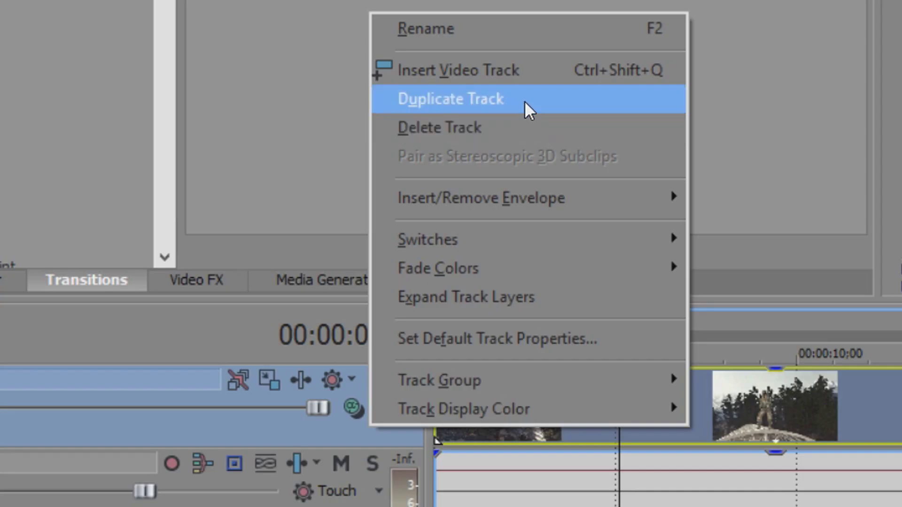
click(524, 101)
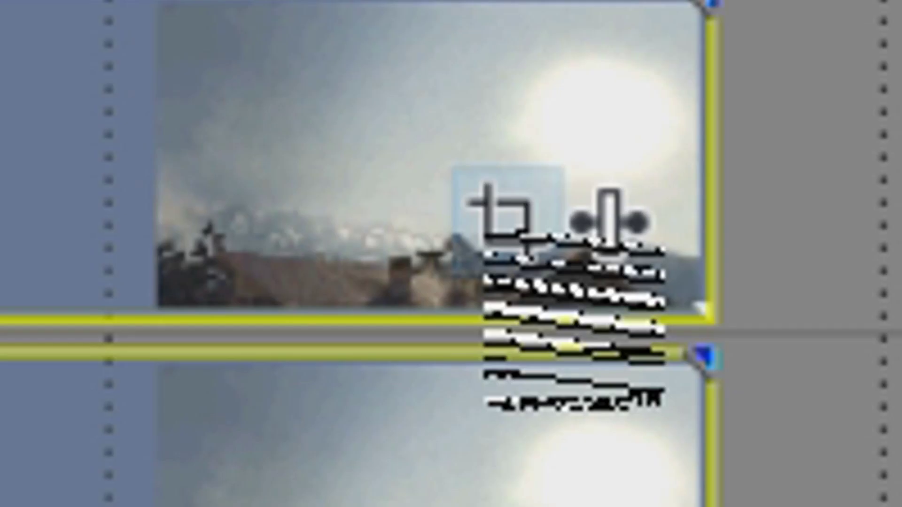
- Open the Event Pan/Crop settings of the clip on the upper video track and enable its mask
click(502, 209)
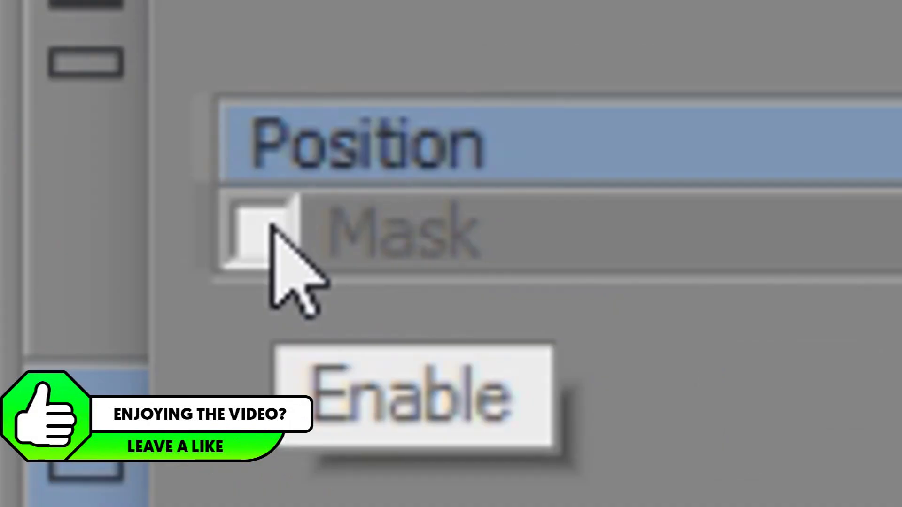
click(272, 226)
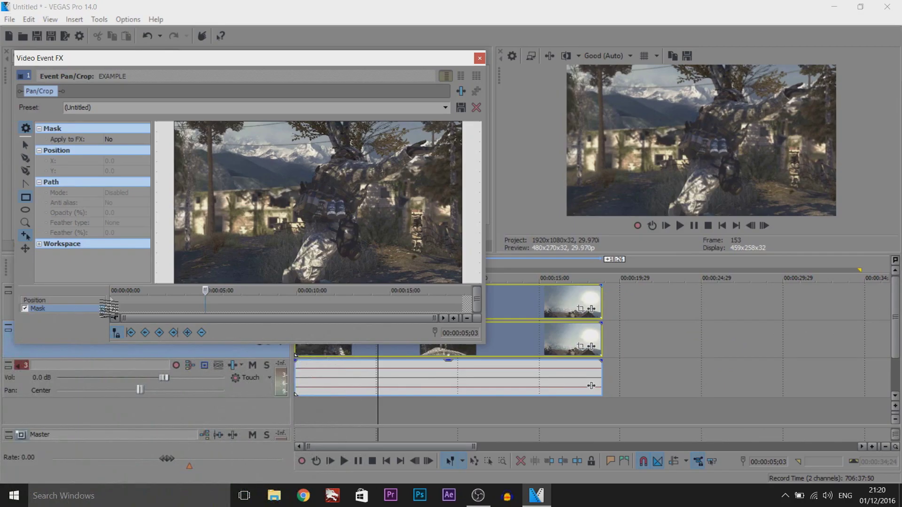
scroll(268, 247, down, 3)
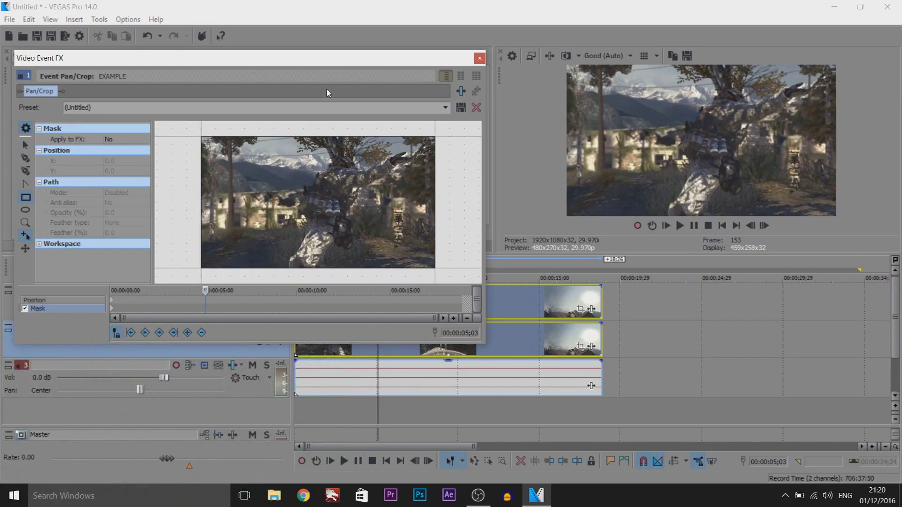
- Add a mask keyframe at 00:00:04;18, shortly before the marker
drag(342, 66, 435, 357)
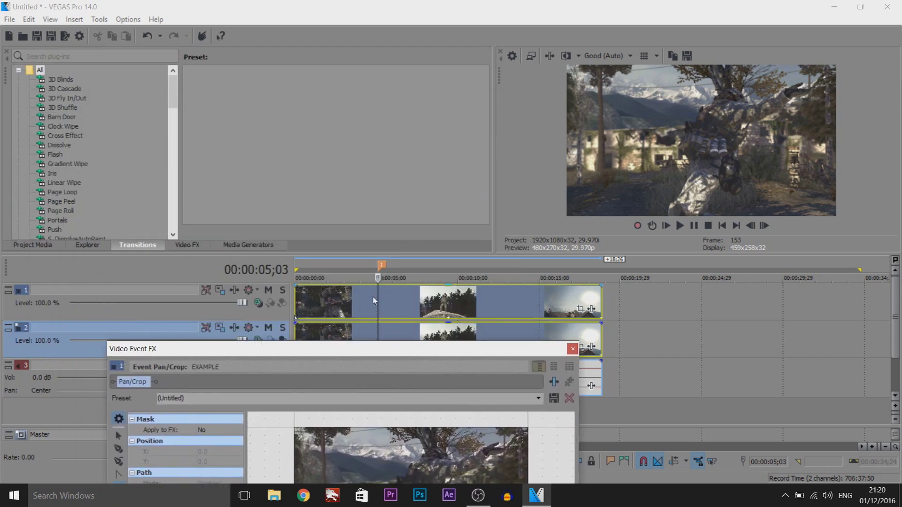
click(377, 298)
scroll(444, 305, up, 3)
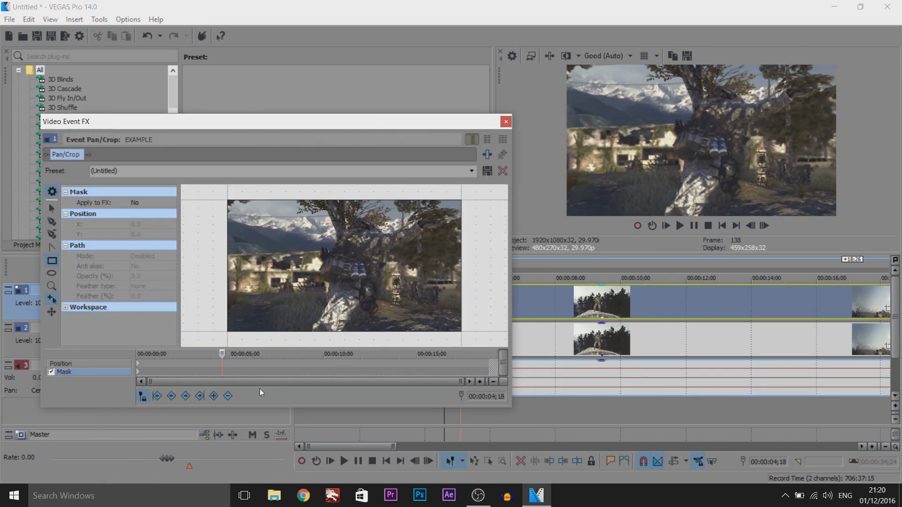
click(214, 397)
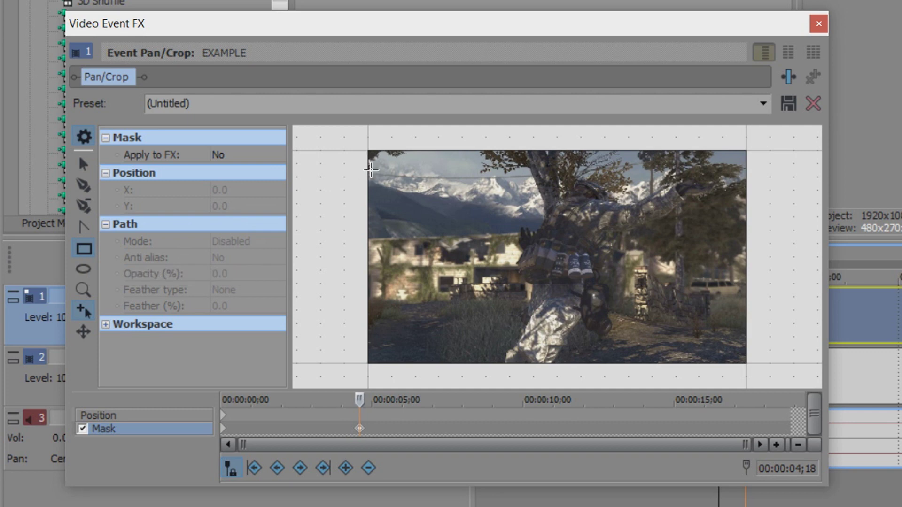
- Draw six thin horizontal rectangular masks of varying height across the full width of the frame
drag(331, 159, 488, 177)
drag(680, 181, 776, 176)
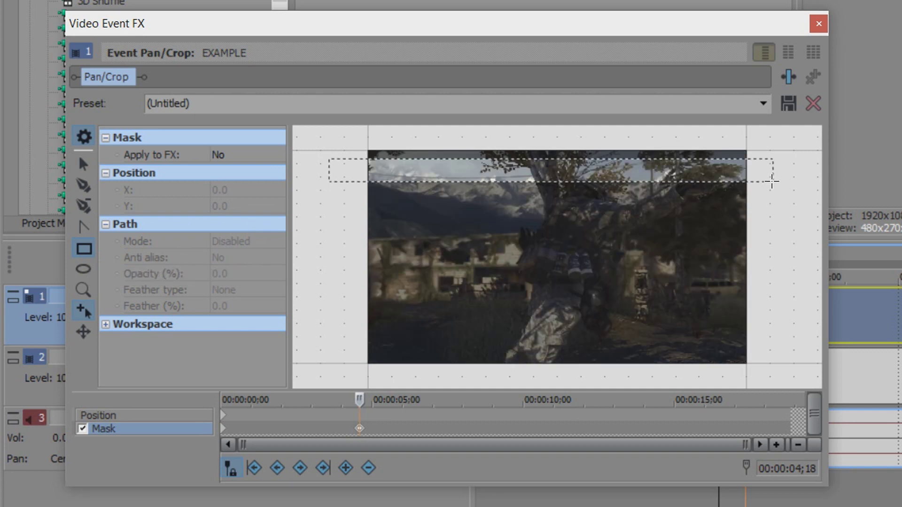
drag(320, 214, 789, 204)
drag(305, 263, 792, 234)
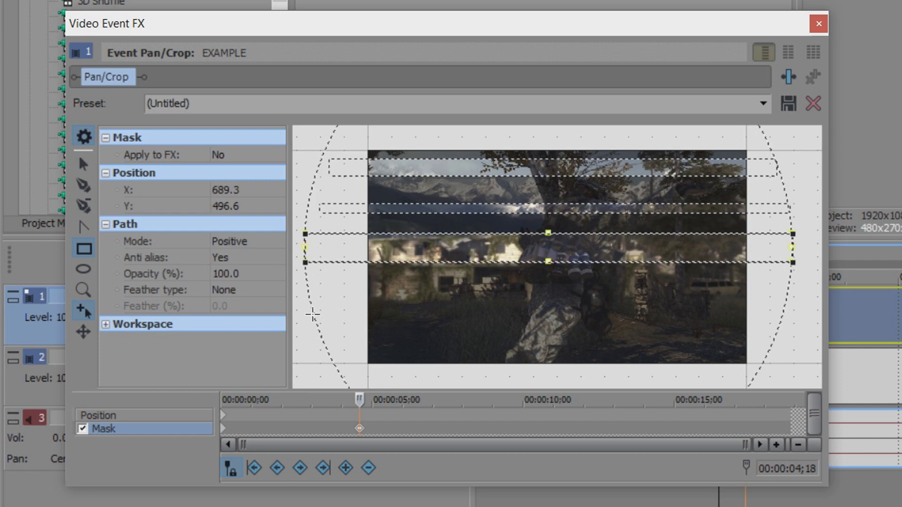
drag(304, 314, 590, 277)
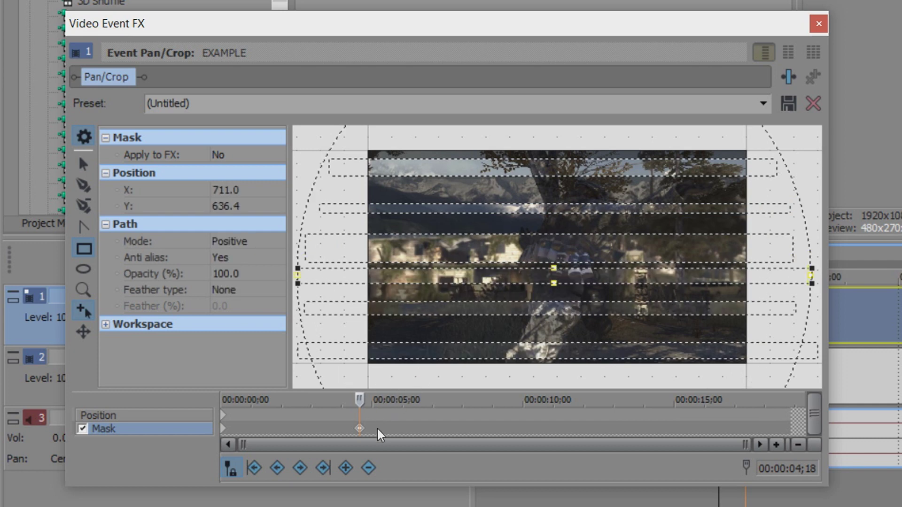
- Delete all the mask rectangles at 00:00:04;17, one frame before the keyframe that holds the strips
click(360, 428)
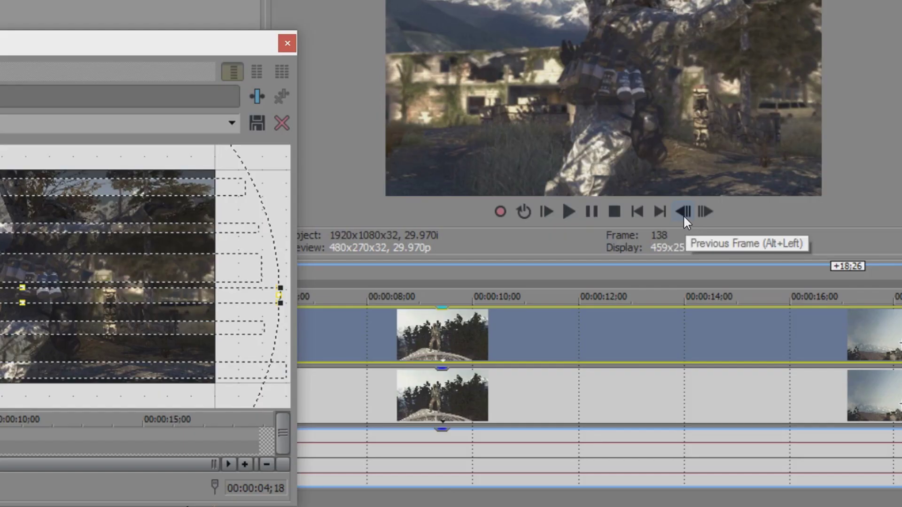
click(683, 212)
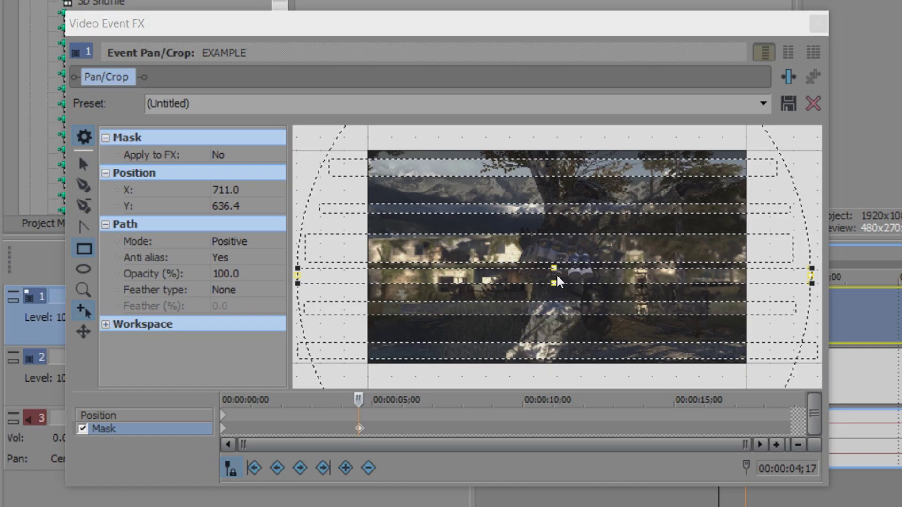
right_click(576, 286)
click(607, 307)
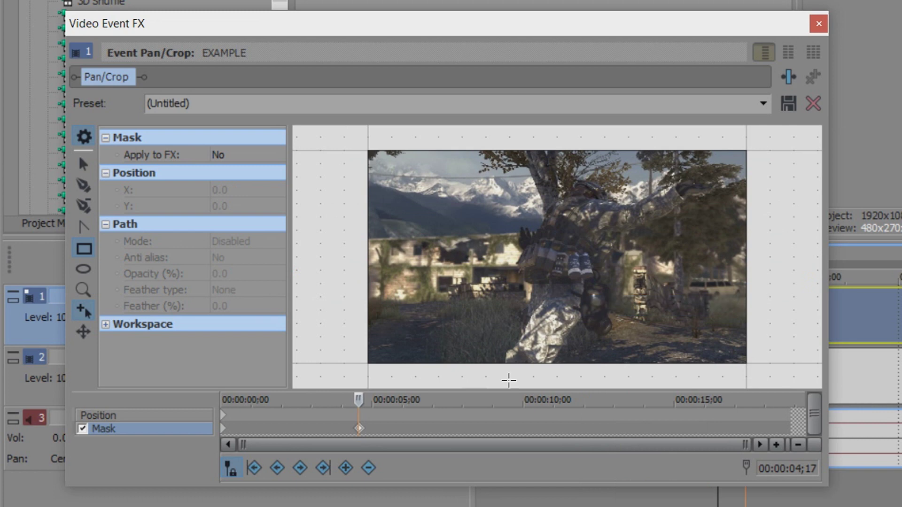
scroll(394, 418, up, 6)
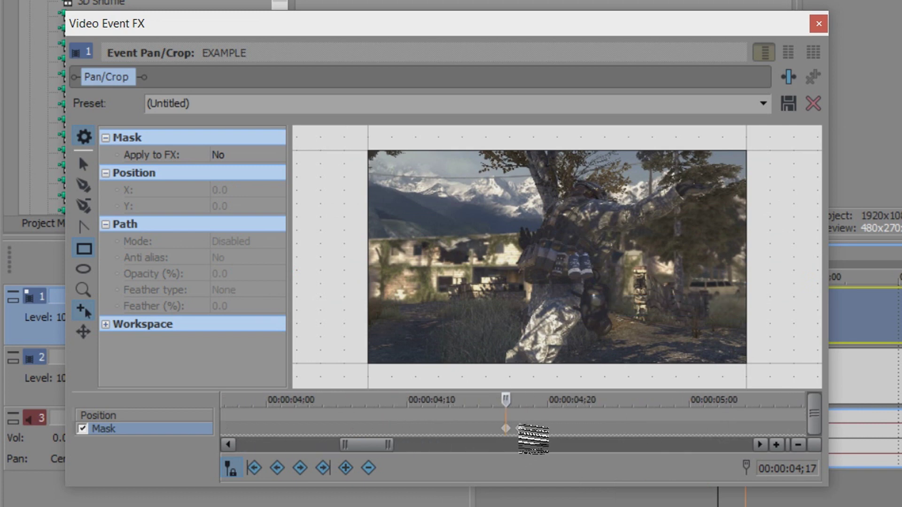
click(519, 429)
click(506, 428)
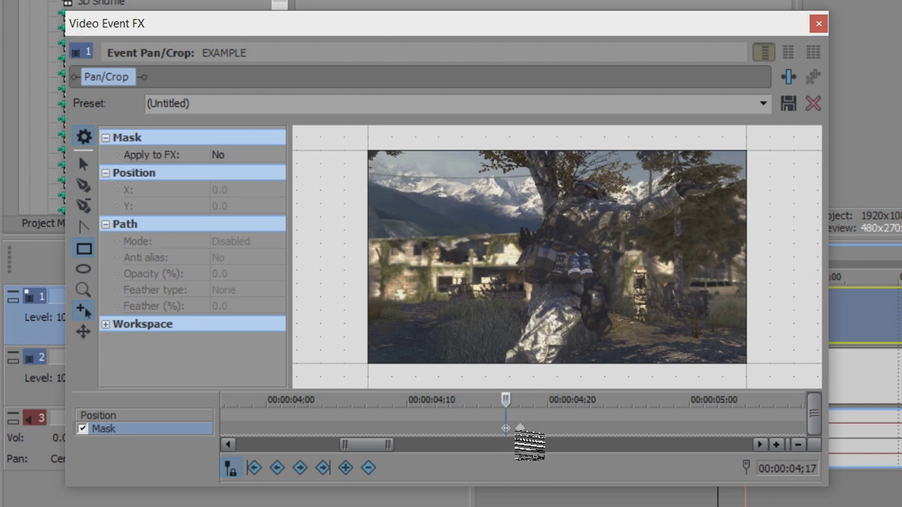
- Add a position keyframe at 00:00:04;18 and shift the crop frame sideways to X center 630 at 00:00:04;19
click(519, 428)
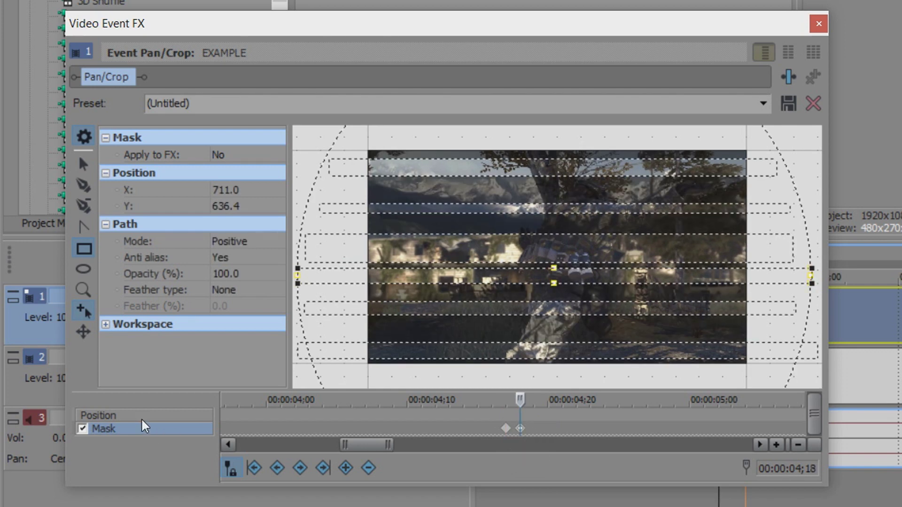
click(519, 414)
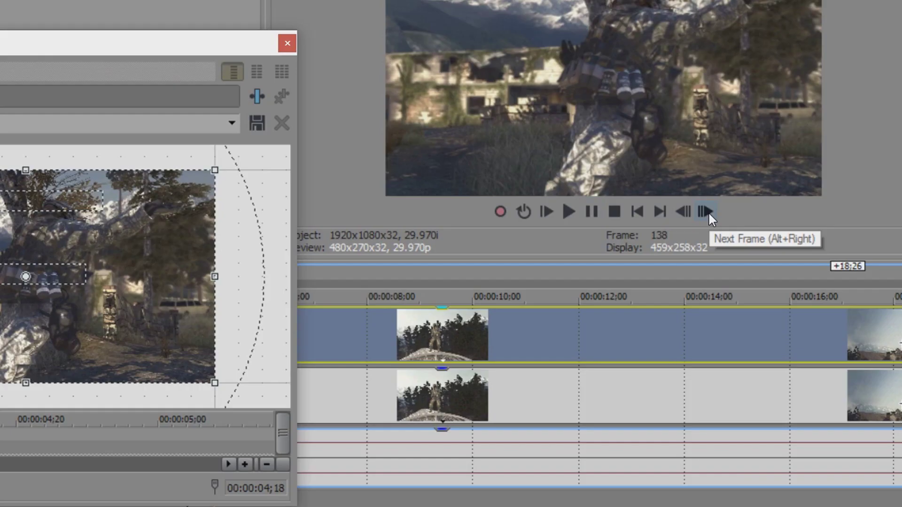
click(708, 211)
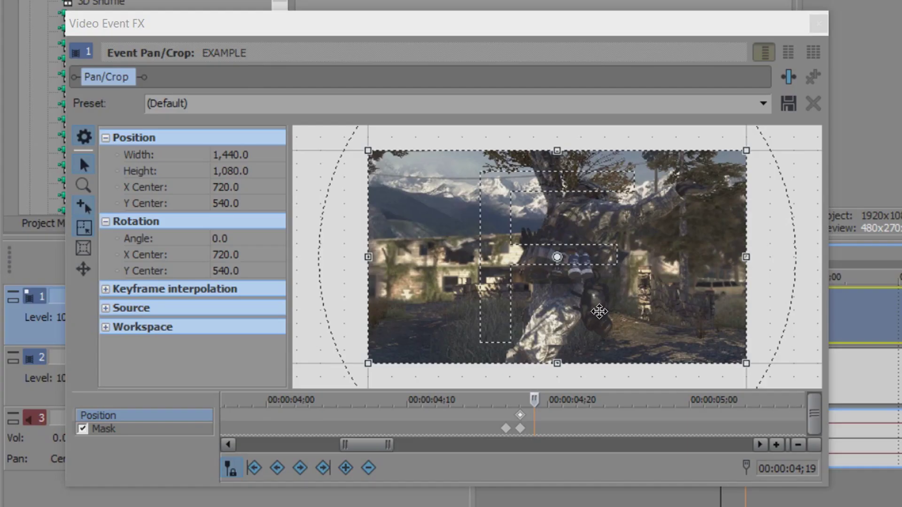
key(Left)
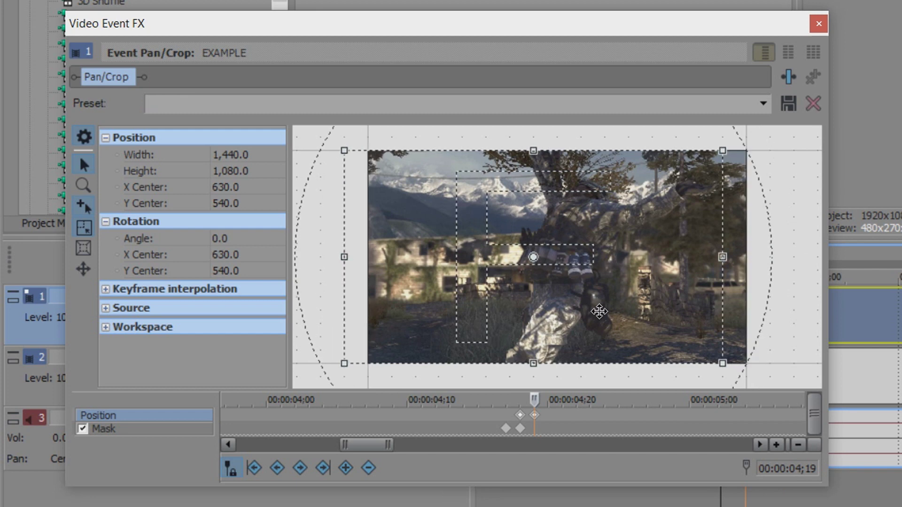
- Alternate the crop frame's X center on successive frames: 720 at 00:00:04;20, 630 at 00:00:04;21 and 720 at 00:00:04;22
click(84, 207)
key(Right)
drag(558, 243, 581, 244)
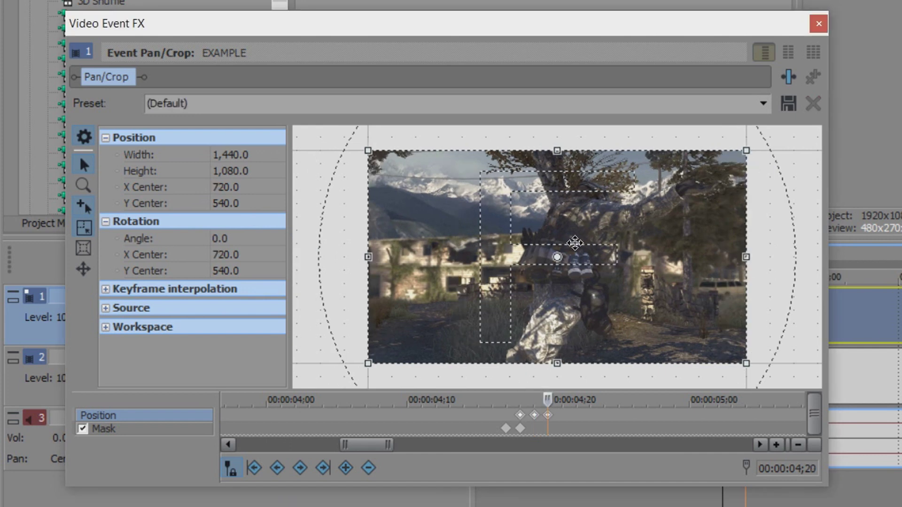
key(Right)
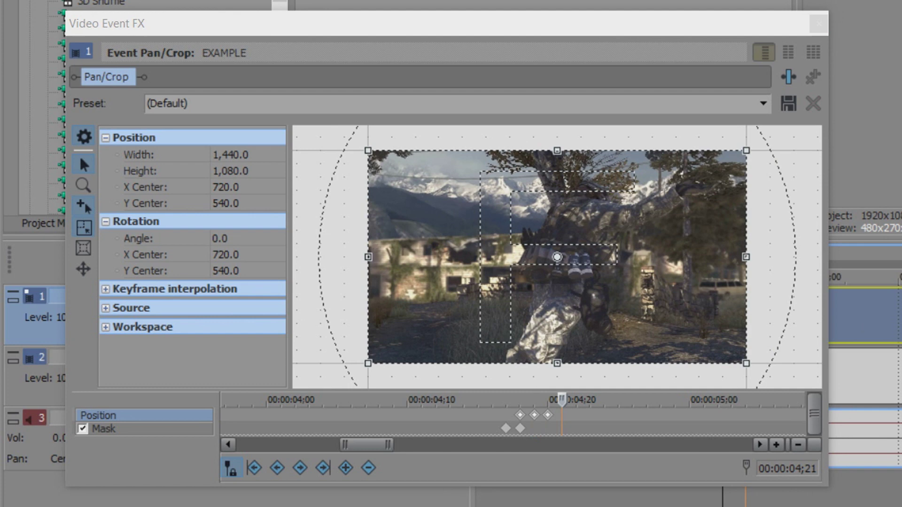
drag(624, 247, 601, 249)
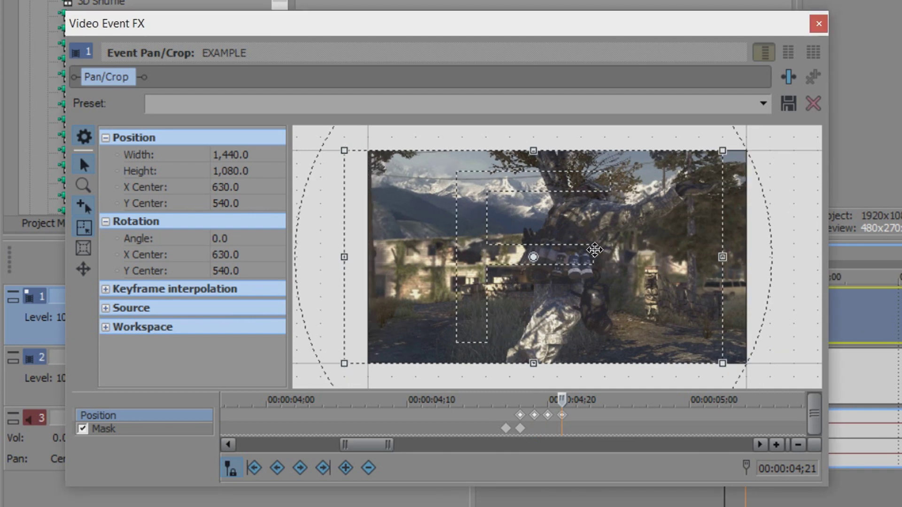
key(Right)
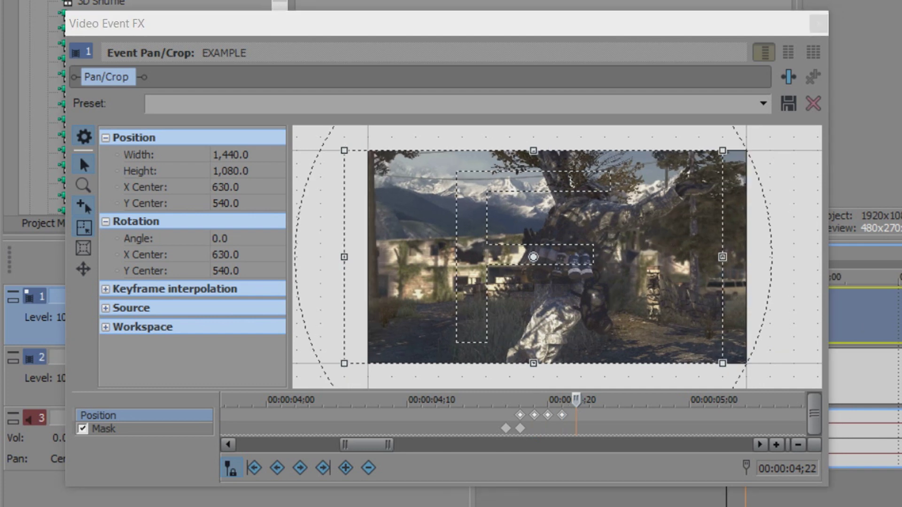
drag(628, 277, 651, 275)
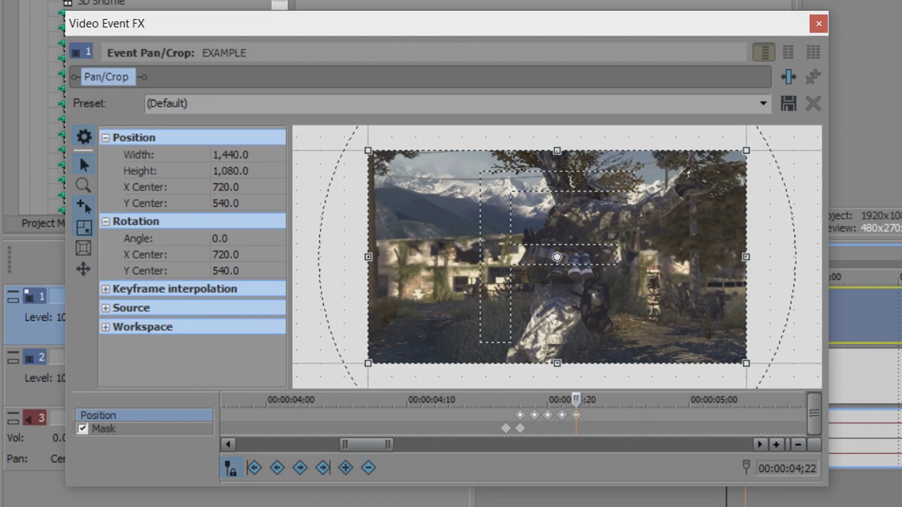
- Shift the crop frame vertically to Y center 472.5 at 00:00:04;23 and back to 540 at 00:00:04;24
key(Right)
drag(559, 293, 564, 278)
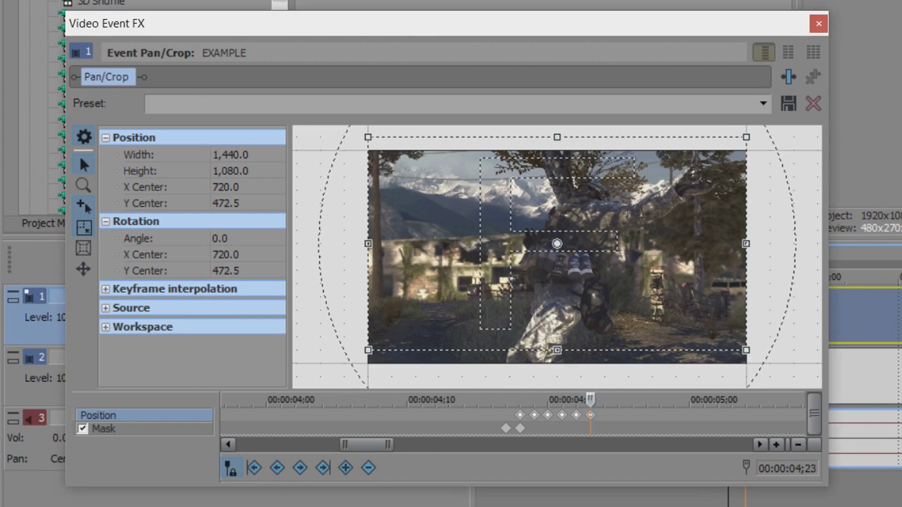
key(Right)
mouse_move(670, 217)
mouse_down()
mouse_move(670, 239)
mouse_move(674, 225)
mouse_up()
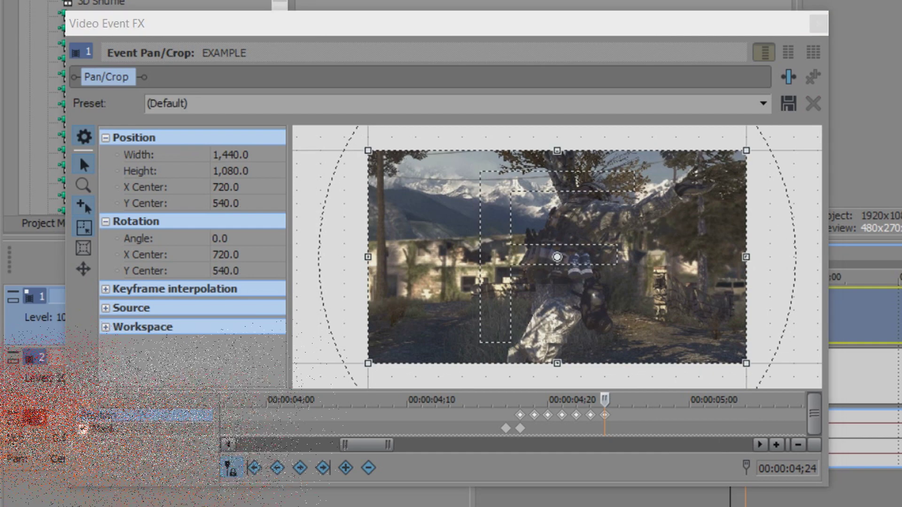
- Offset the crop frame to X center 810 at 00:00:04;25, then to X center 720 and Y center 607.5 at 00:00:04;26
key(Right)
drag(648, 256, 672, 257)
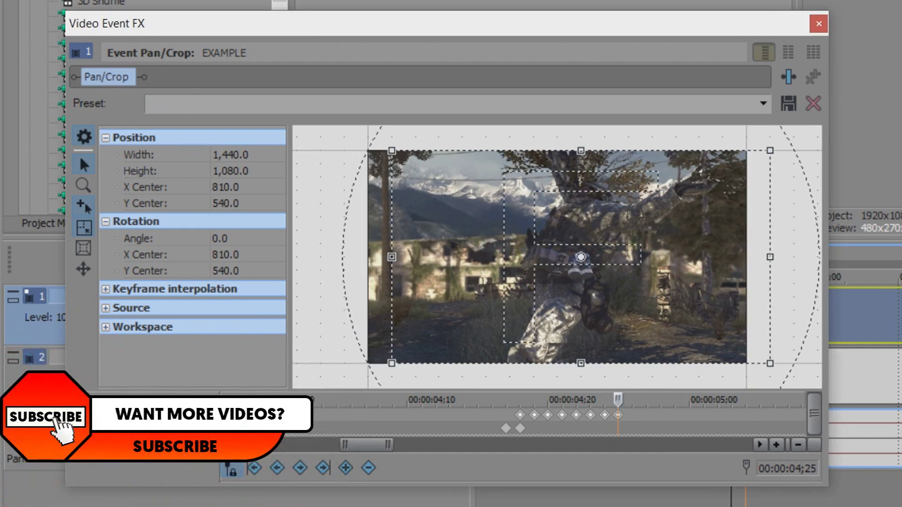
key(Right)
drag(712, 257, 687, 263)
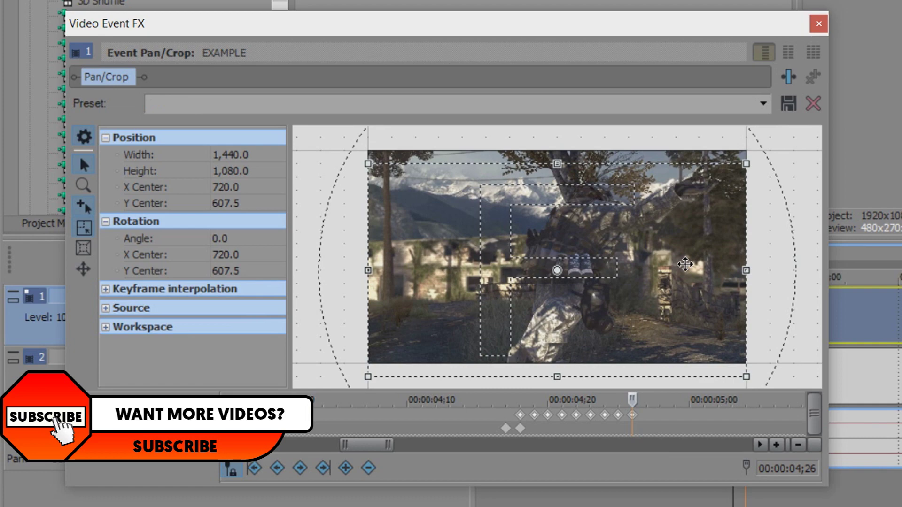
- Return the crop frame to X center 720 and Y center 540 at 00:00:04;27, and shift it to X center 630 at 00:00:04;28
key(Right)
drag(671, 325, 675, 311)
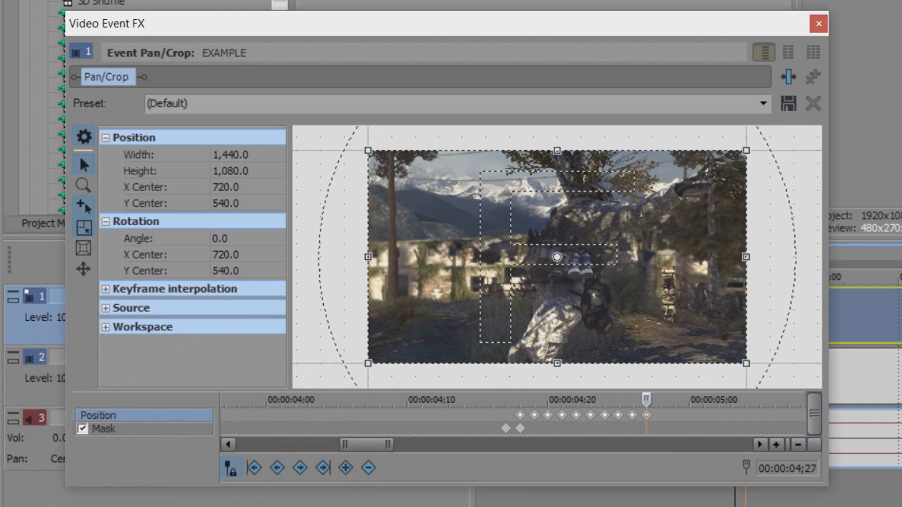
key(Right)
drag(705, 256, 682, 257)
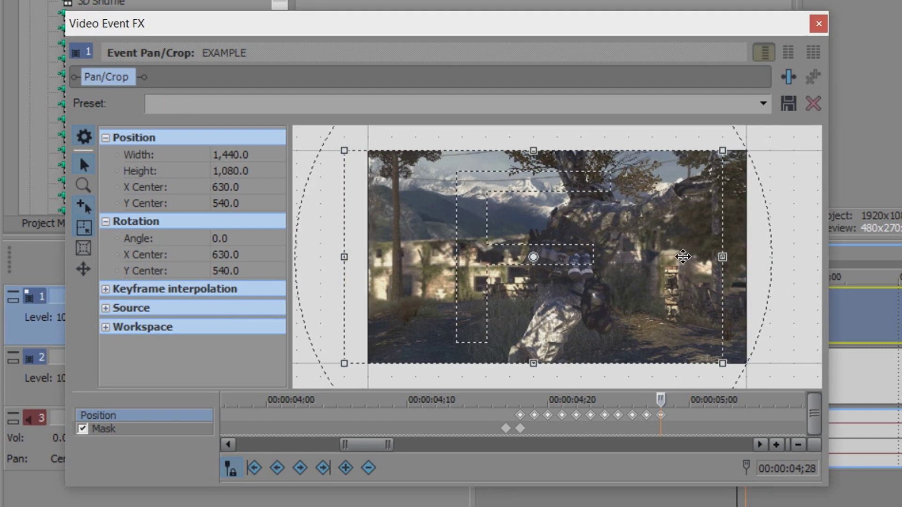
key(Right)
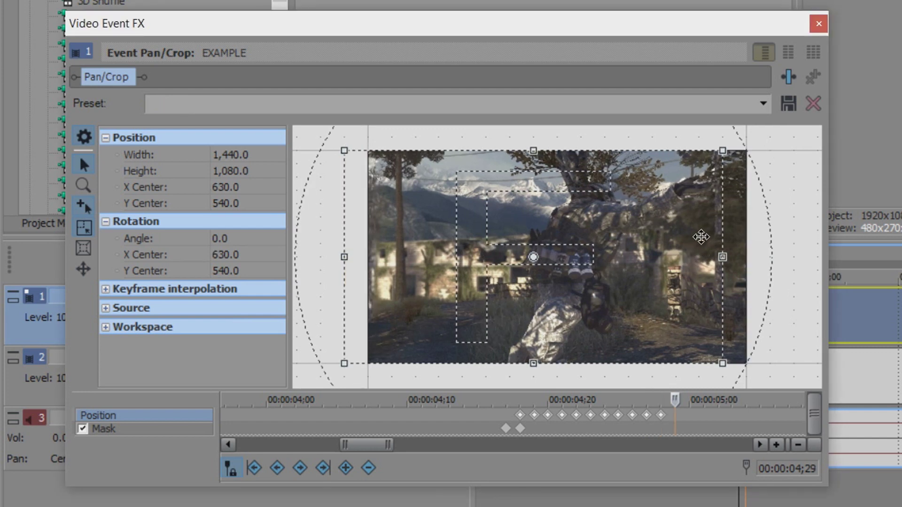
key(ctrl+z)
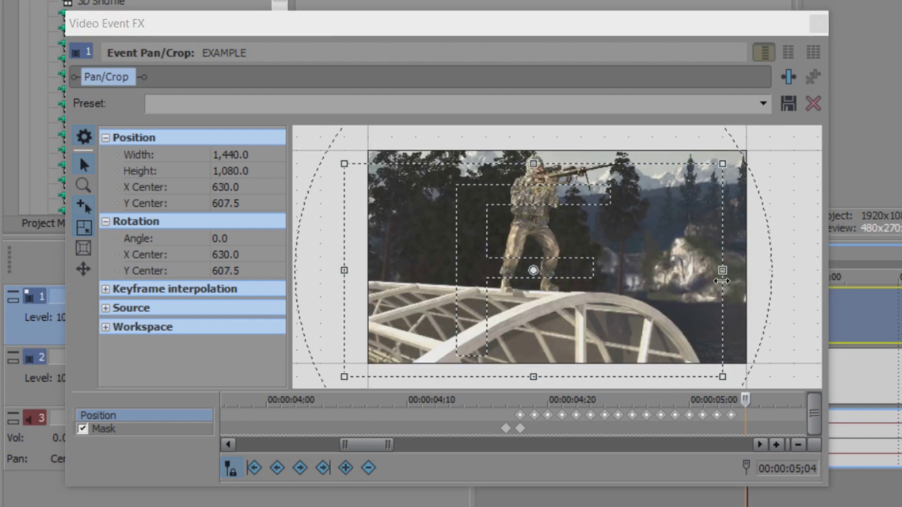
- Compare the frames at the scene change and place the crop frame at X center 630 and Y center 540 at 00:00:05;04
key(Left)
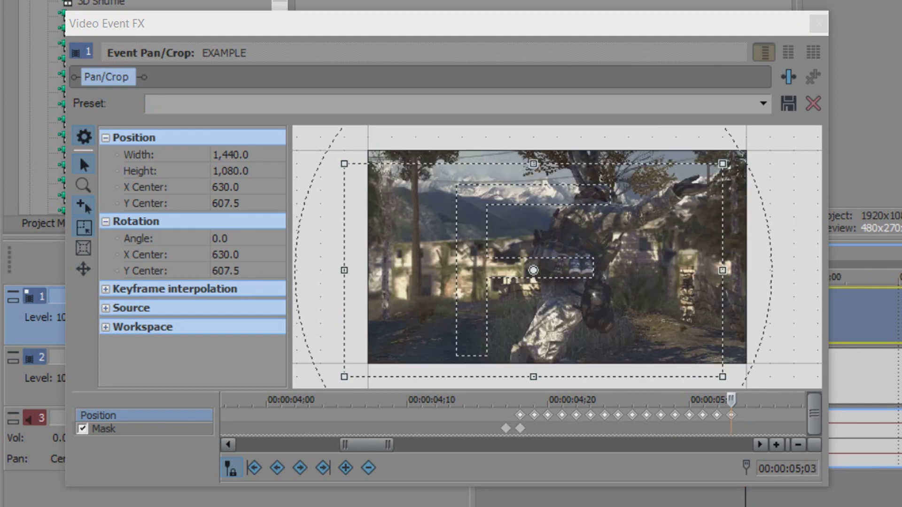
key(Right)
key(Left)
key(Right)
key(Left)
key(Right)
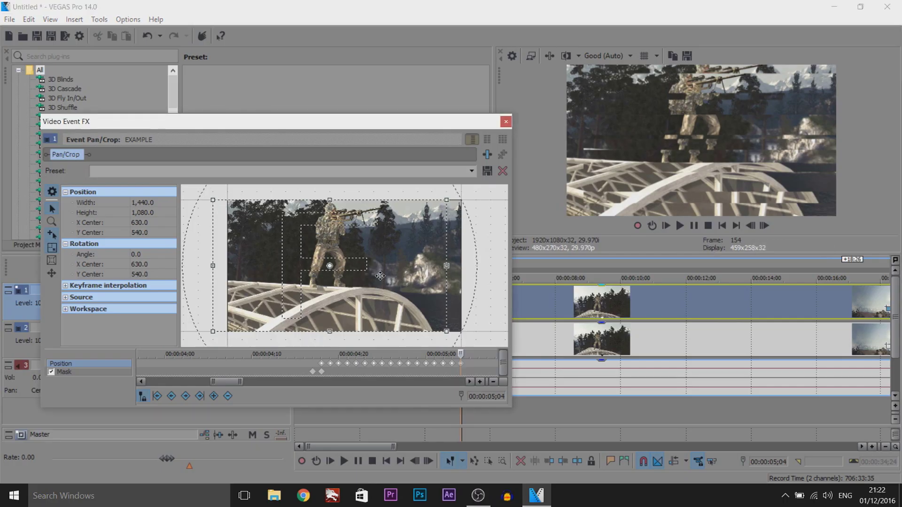
- Continue shifting the crop frame on successive frames until 00:00:05;10, ending there at X center 720 and Y center 540
drag(612, 239, 636, 226)
key(Right)
key(Right)
click(764, 225)
click(764, 226)
drag(393, 247, 411, 269)
click(764, 226)
click(764, 225)
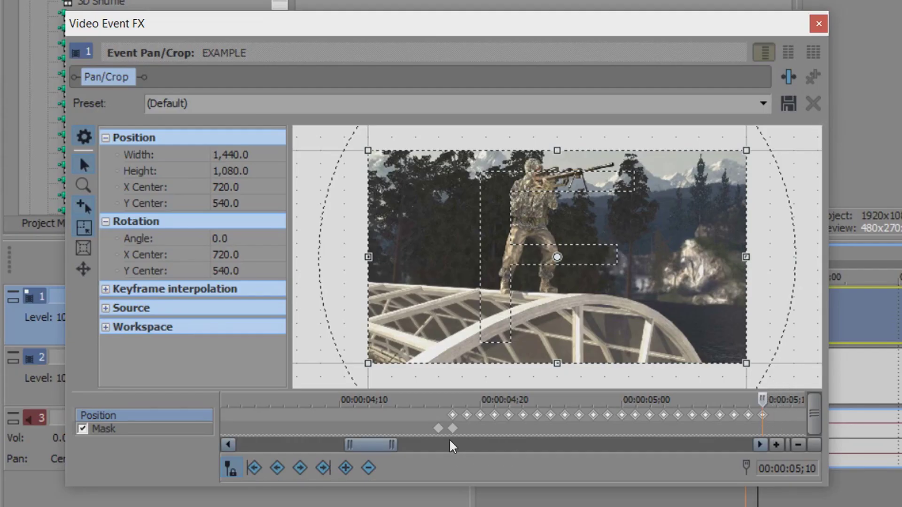
- Add a mask keyframe at 00:00:05;10, in line with the last position keyframe, to hold the strips
click(765, 429)
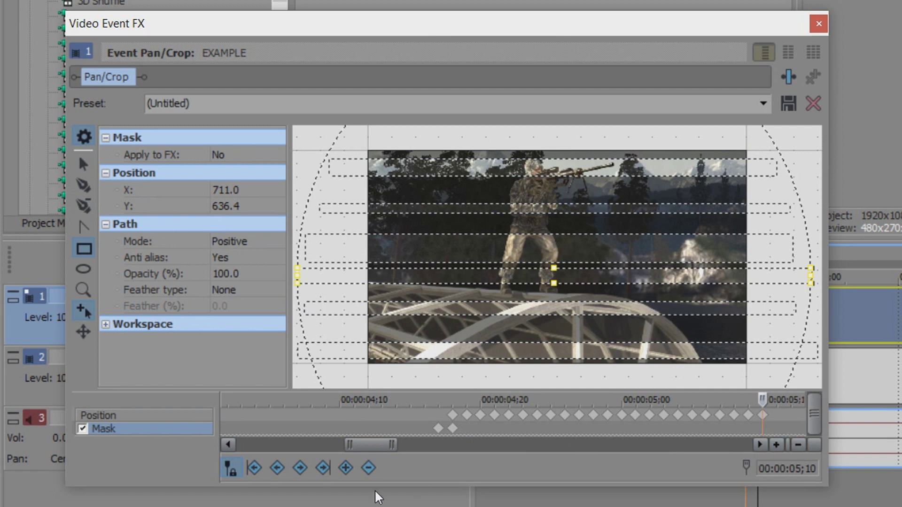
click(798, 446)
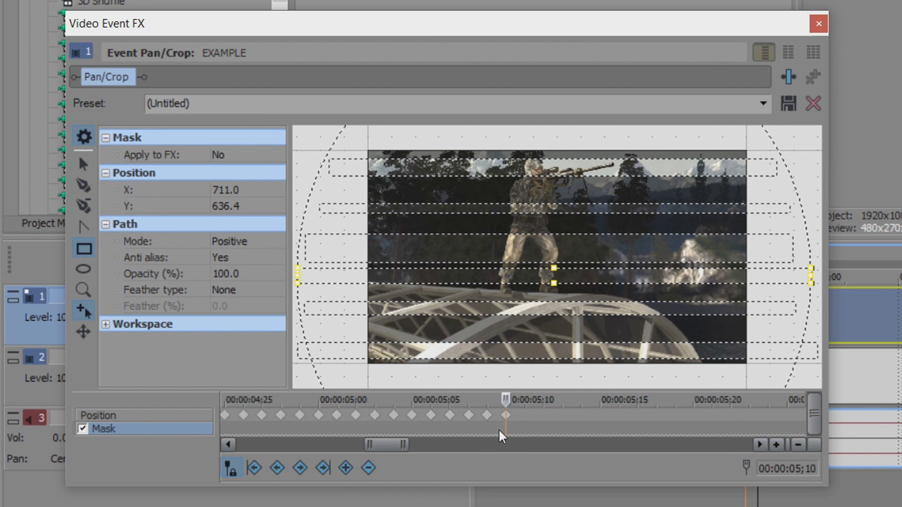
scroll(503, 431, down, 3)
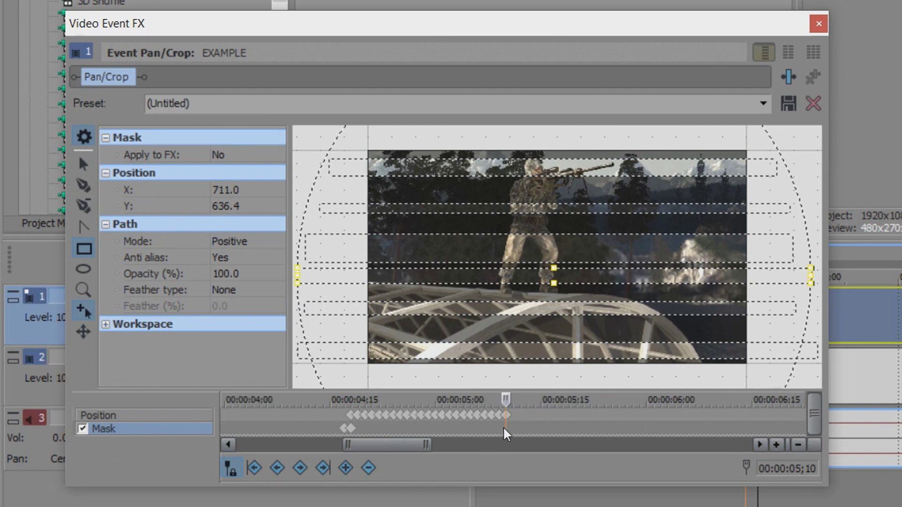
click(350, 468)
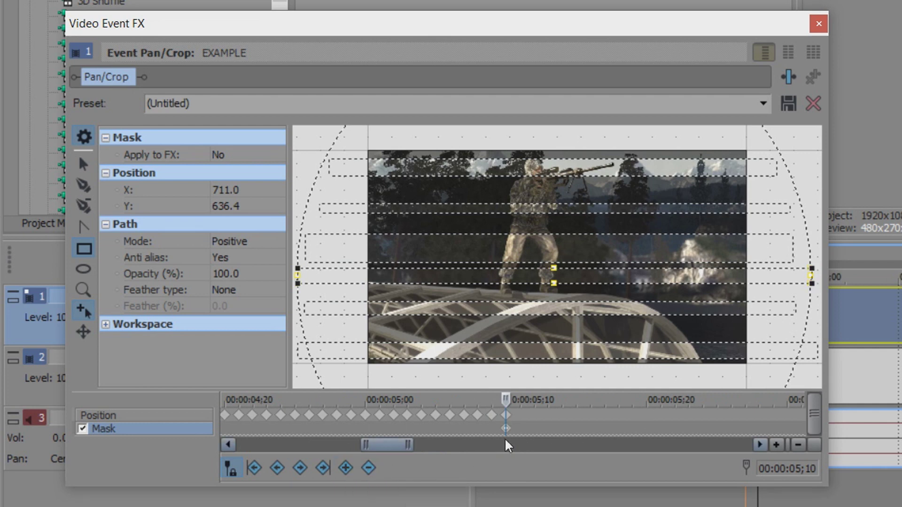
- Delete all the mask rectangles at 00:00:05;11 and close the event's pan/crop settings
key(Right)
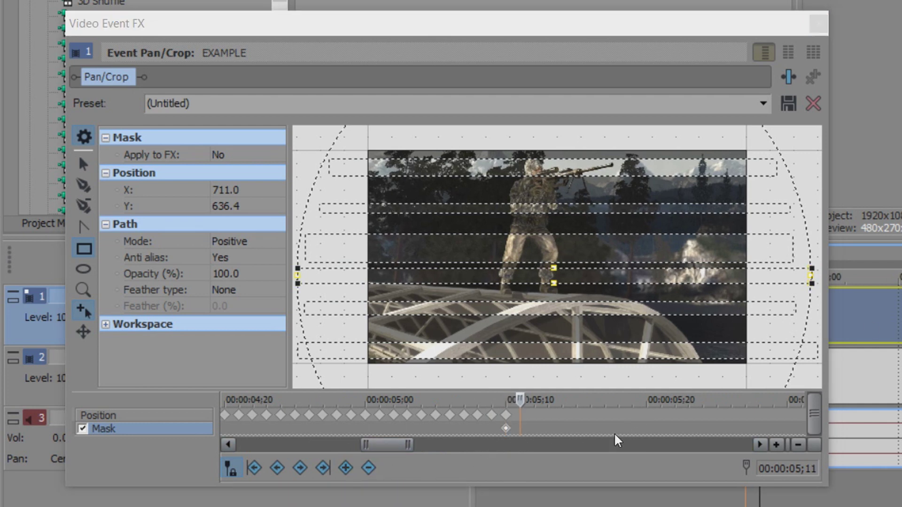
right_click(578, 252)
click(599, 266)
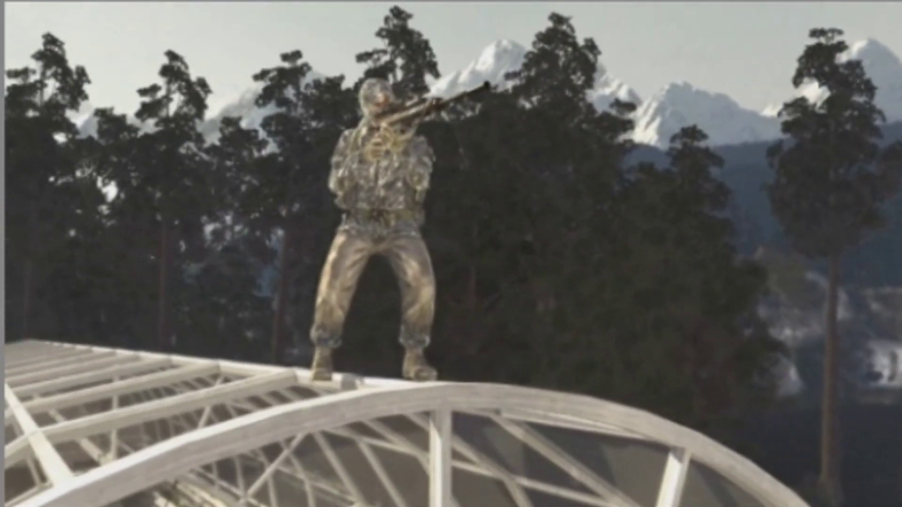
key(Escape)
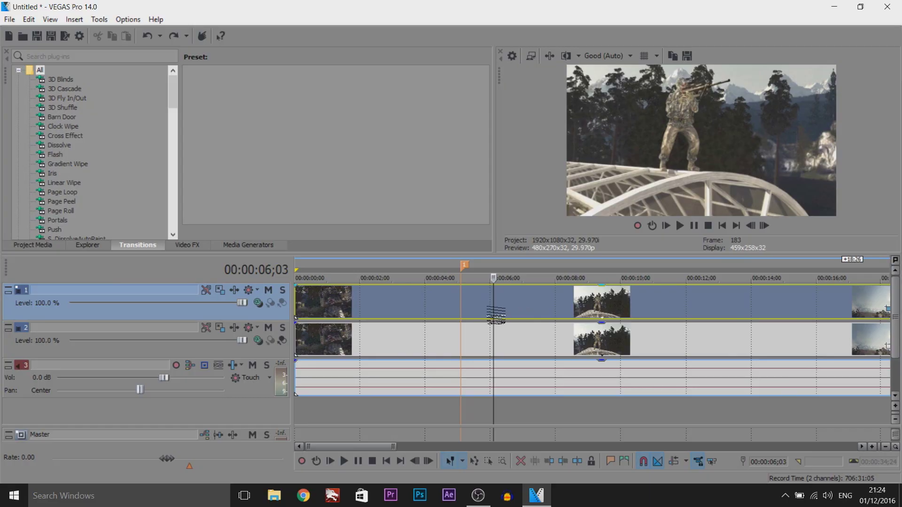
- Open Track Motion for the upper video track at 00:00:04;19 and enlarge its frame to about 2,532 by 1,424
click(439, 323)
click(445, 323)
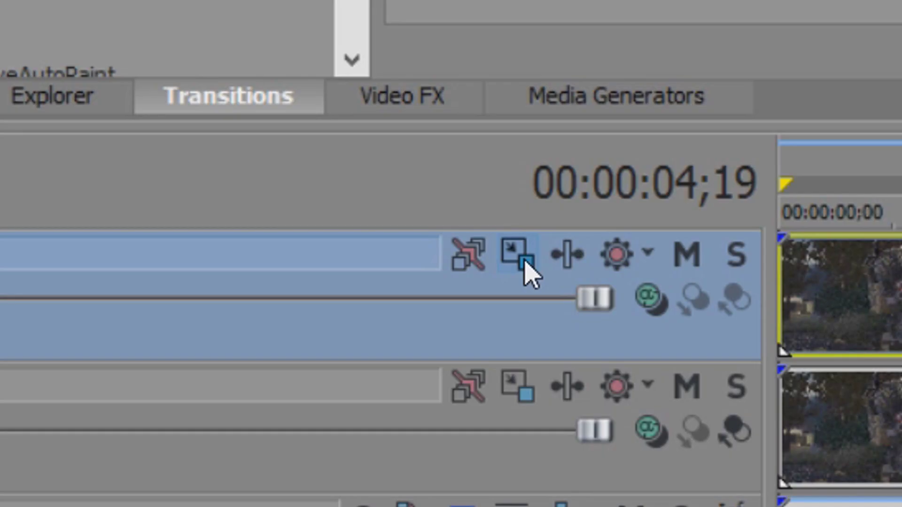
click(524, 261)
drag(355, 212, 210, 93)
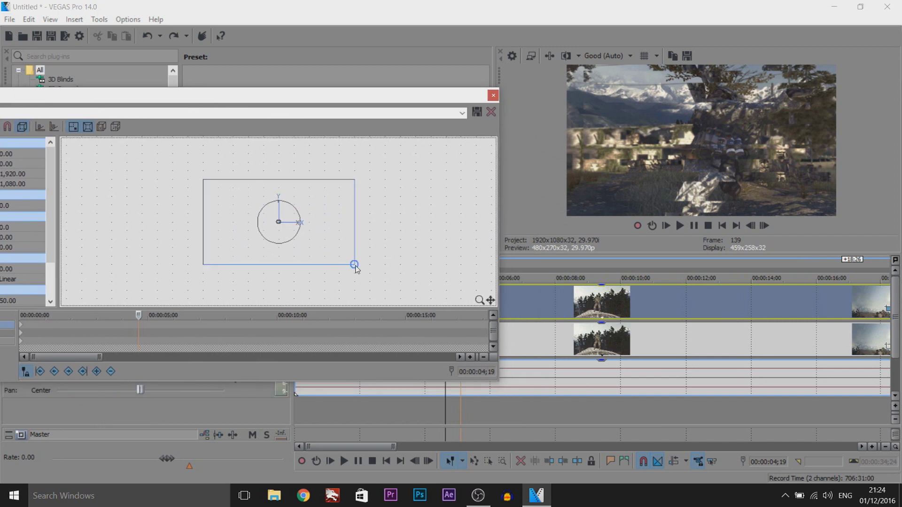
drag(355, 265, 379, 278)
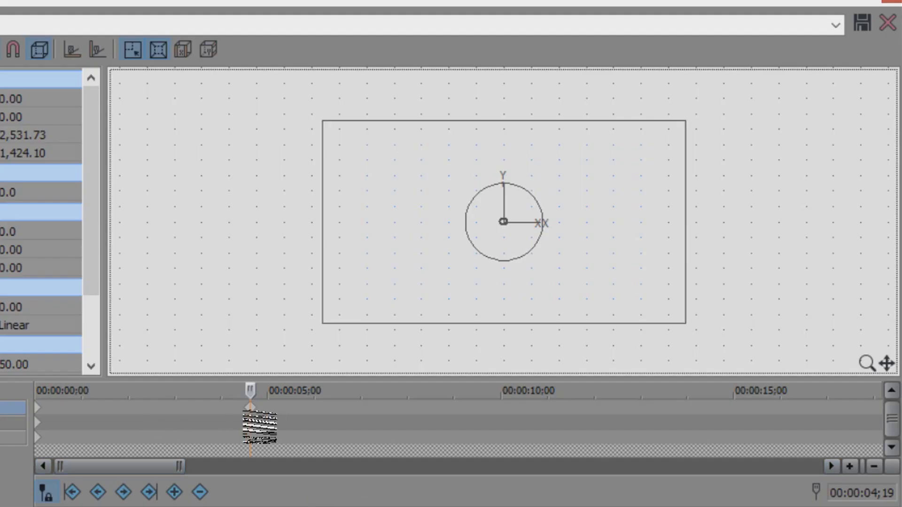
- Move the enlarged-frame keyframe near the start of the track and delete the original position keyframe at 00:00:00;00
drag(250, 408, 76, 408)
click(37, 408)
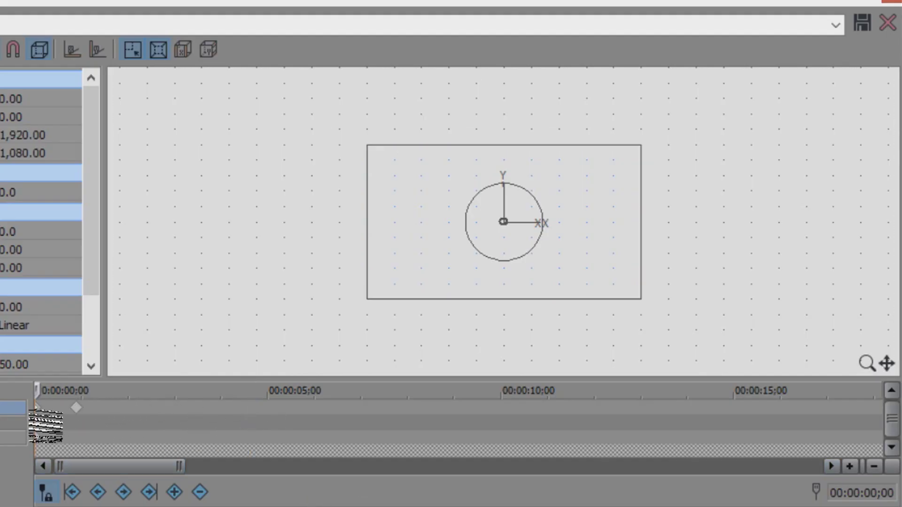
key(Delete)
key(Delete)
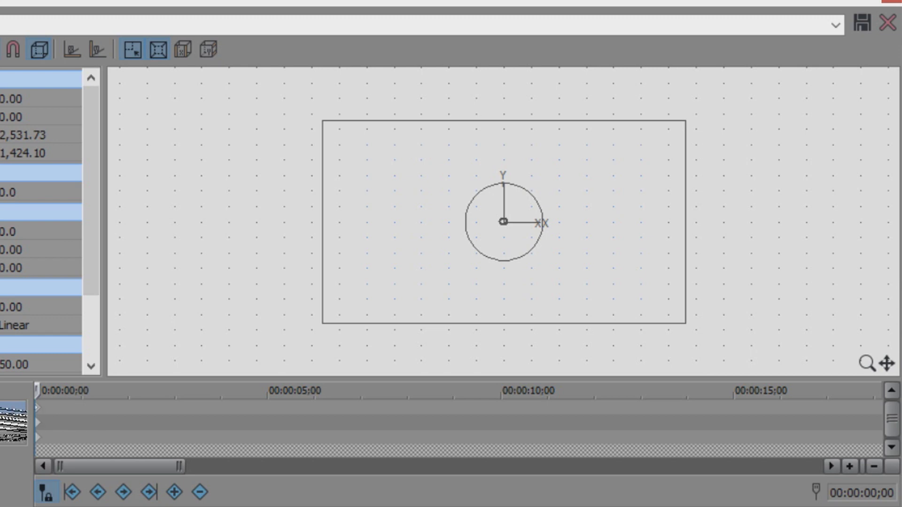